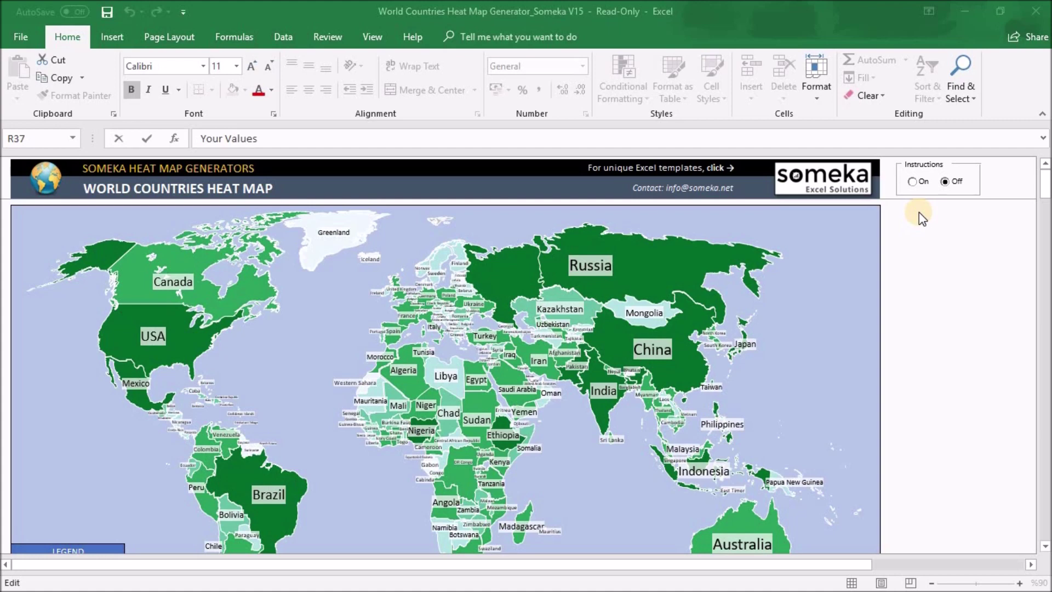
- Show and then hide the template's instruction notes, and collapse the ribbon
click(912, 182)
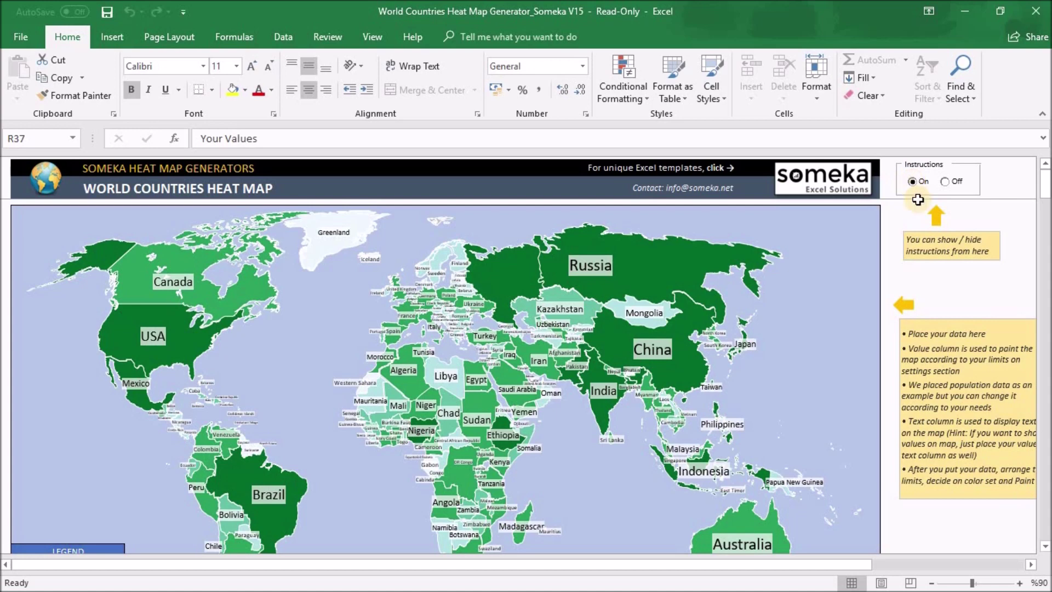
click(950, 181)
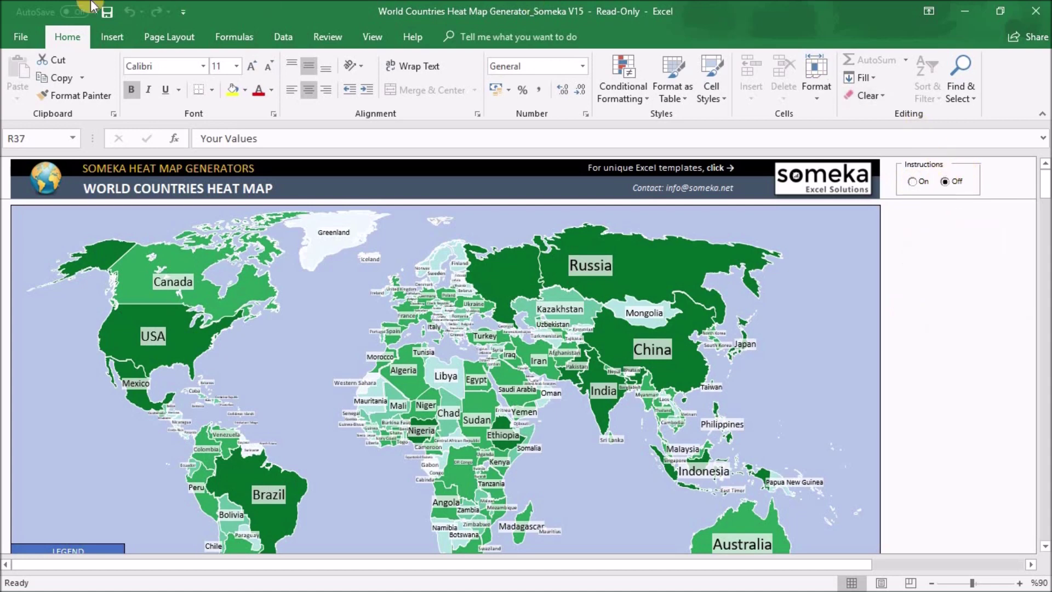
double_click(64, 37)
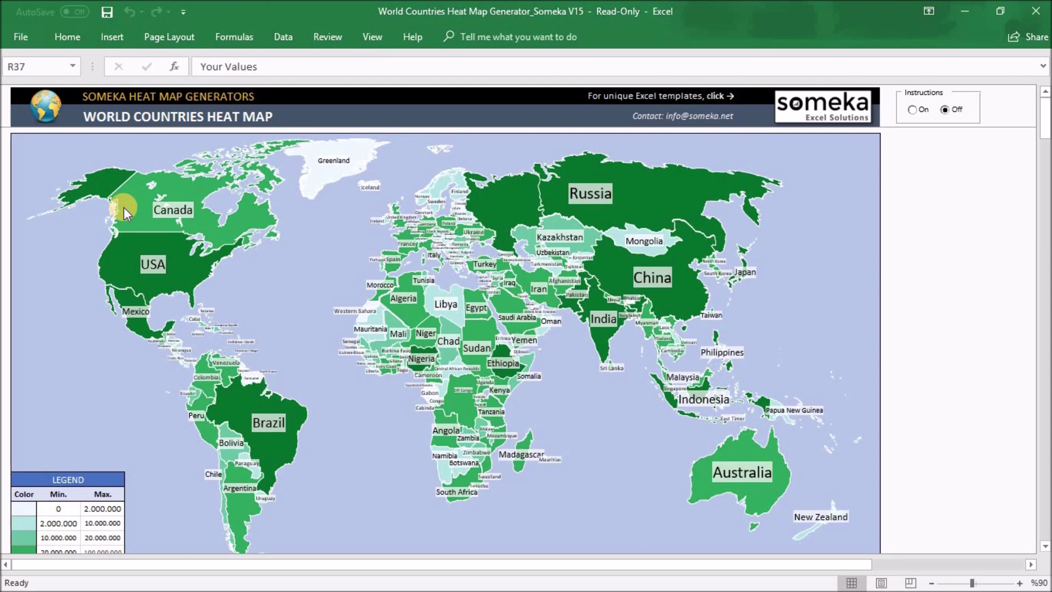
scroll(615, 287, down, 2)
scroll(620, 293, down, 2)
scroll(620, 296, down, 5)
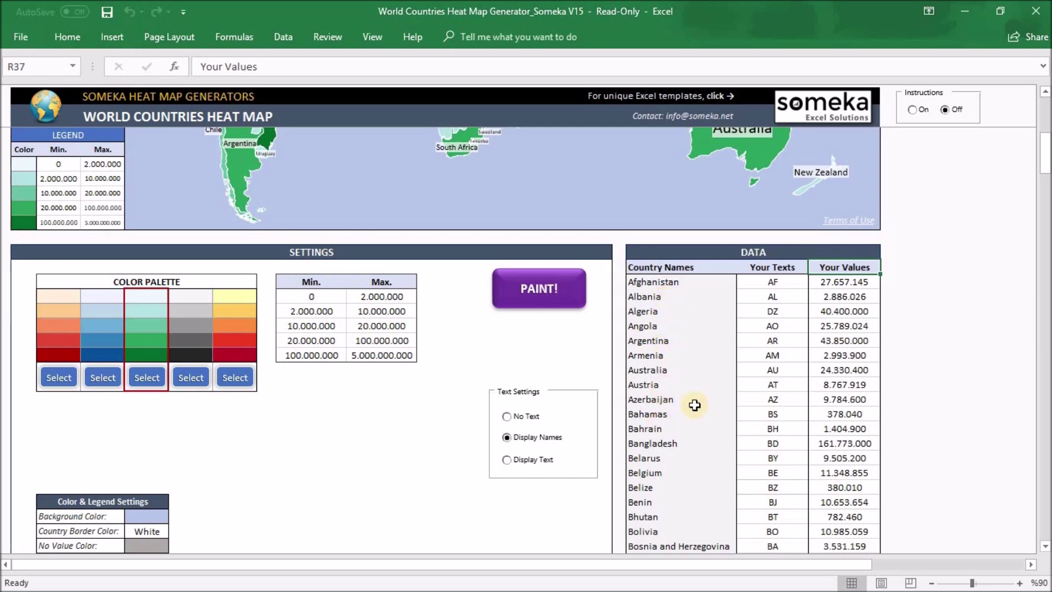
- Edit Afghanistan's value cell, then pick the lightest colour of the green palette
double_click(855, 280)
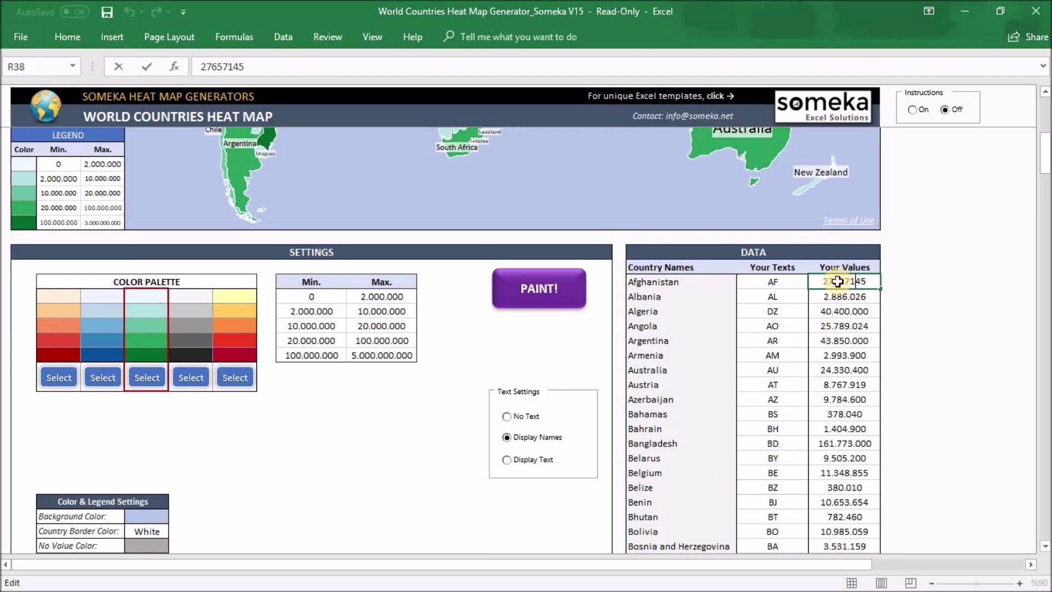
click(855, 266)
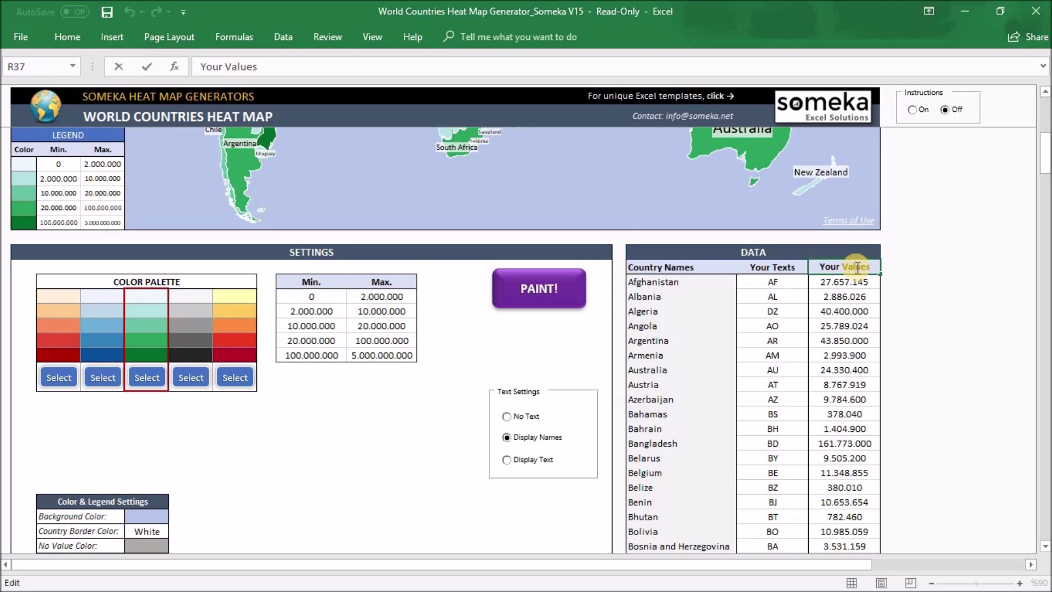
scroll(362, 393, down, 1)
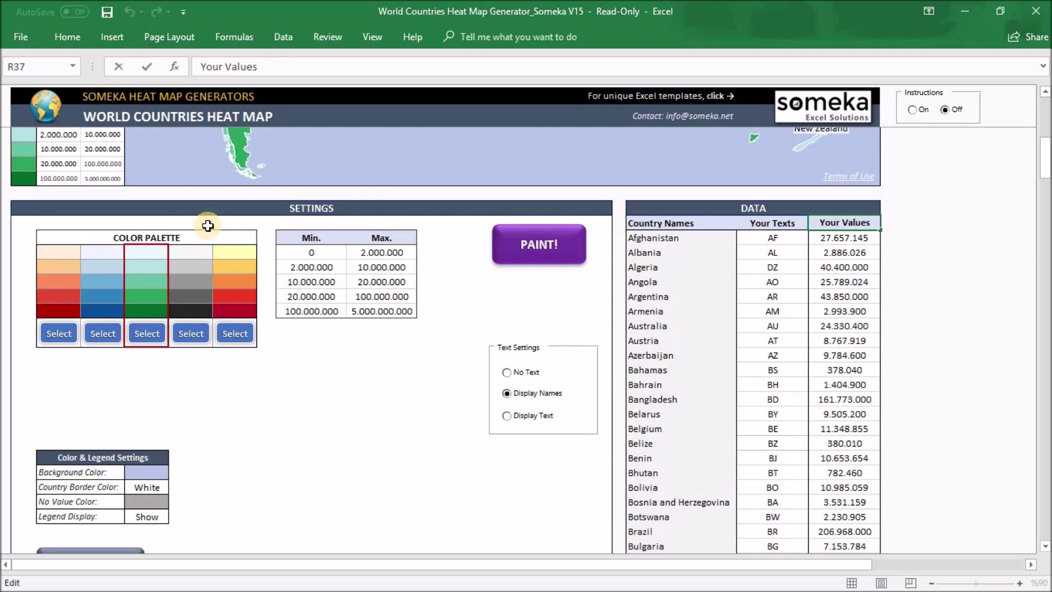
click(150, 252)
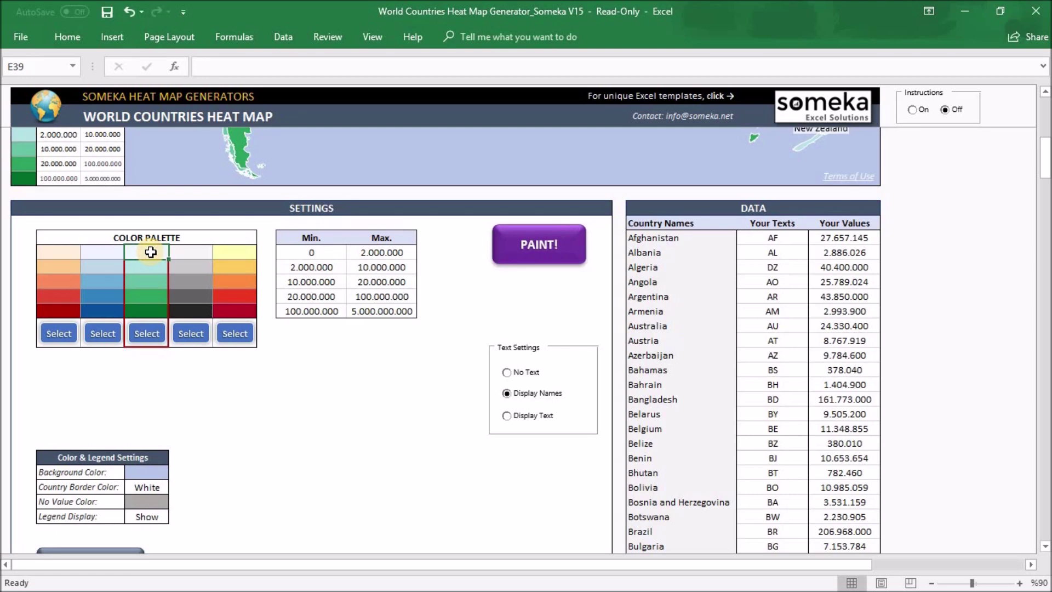
- Bring back the Home ribbon and dismiss the Fill Color list without changing any colour
click(72, 37)
click(244, 91)
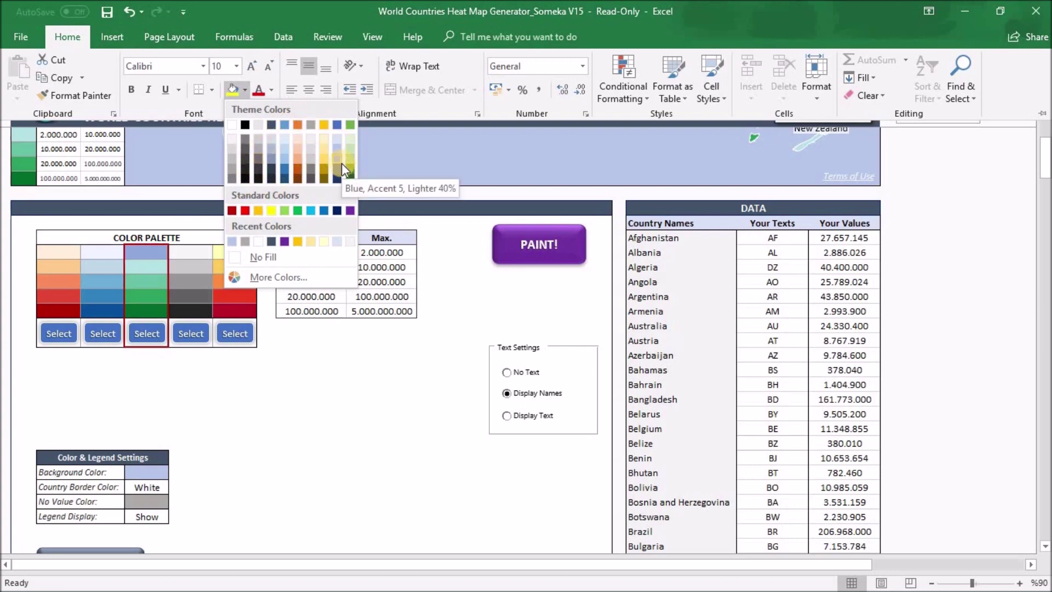
click(373, 387)
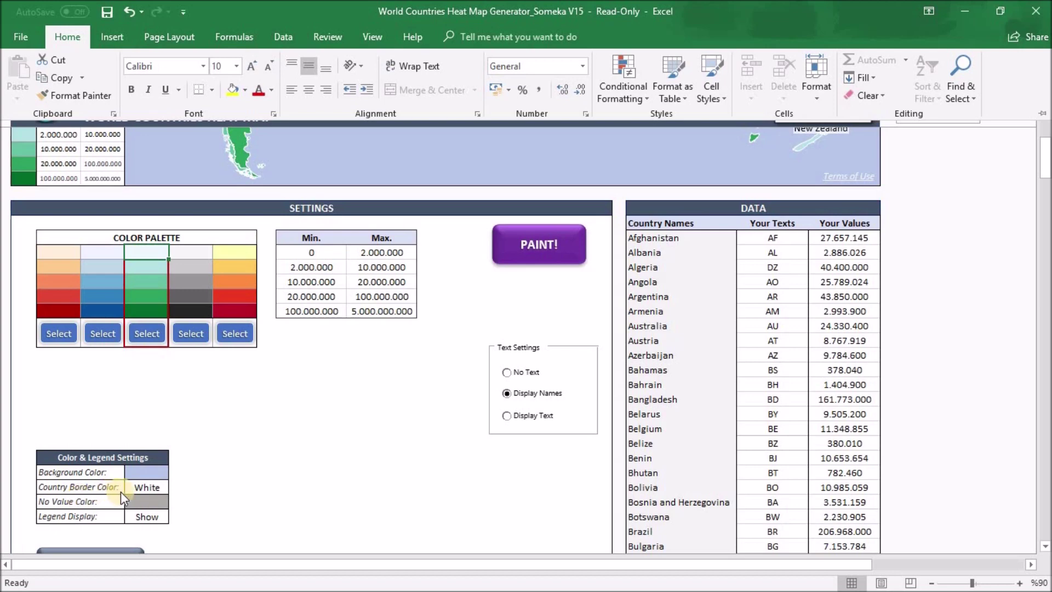
click(142, 501)
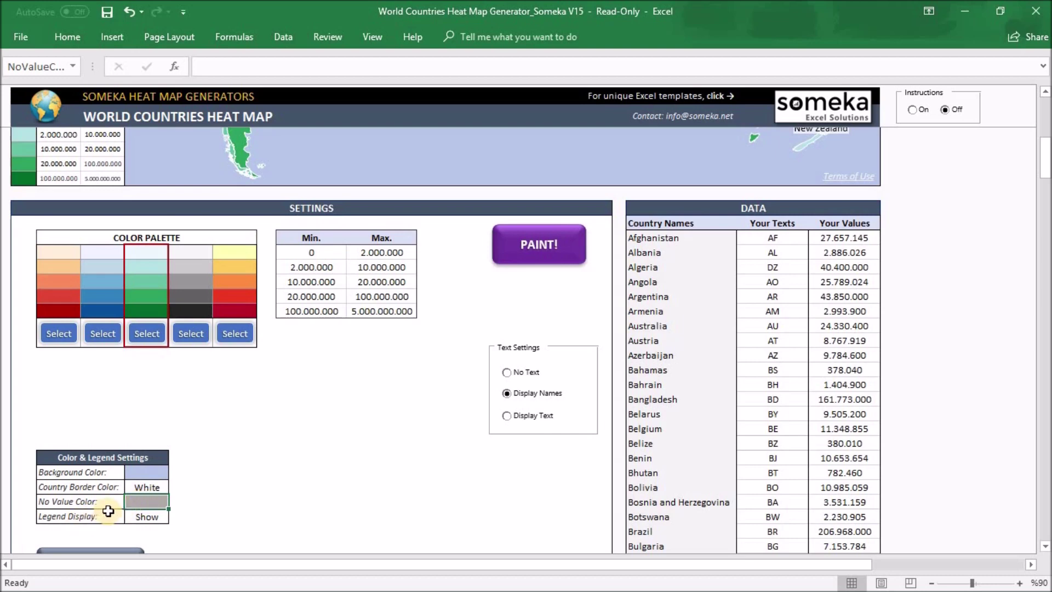
scroll(130, 411, up, 1)
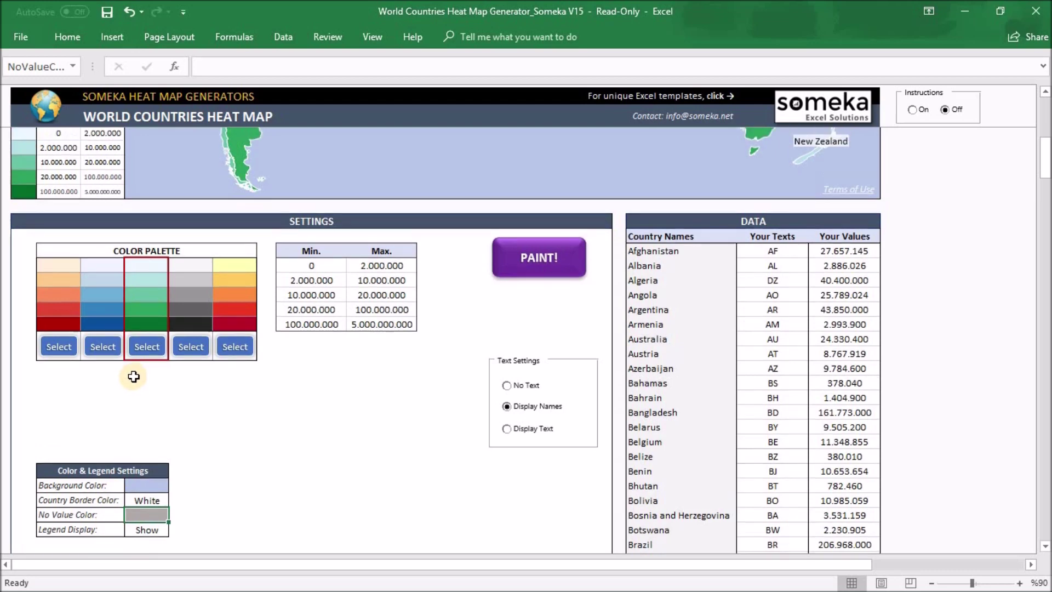
scroll(134, 369, up, 4)
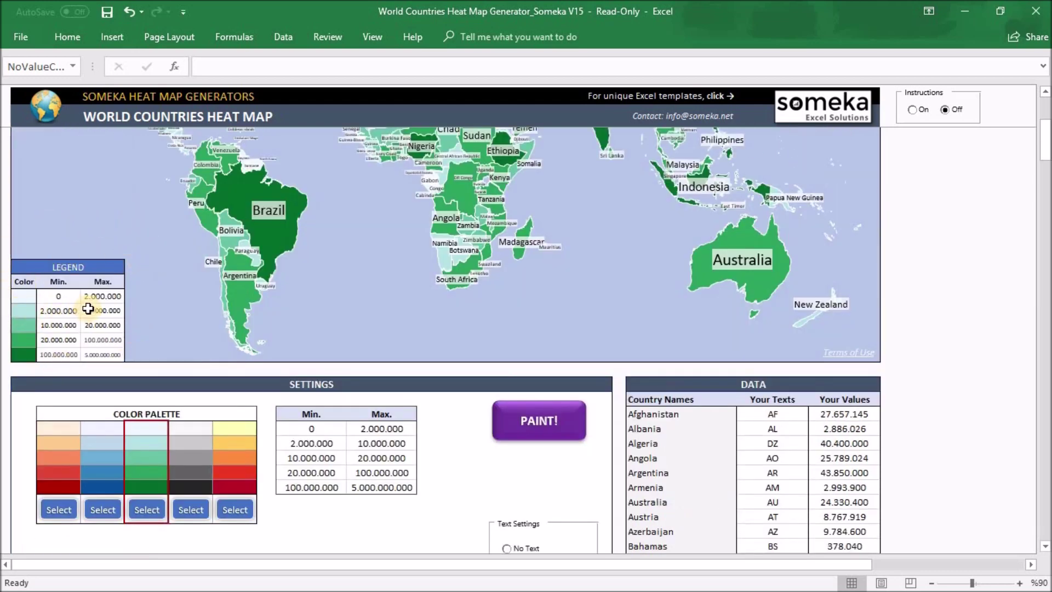
scroll(116, 332, down, 4)
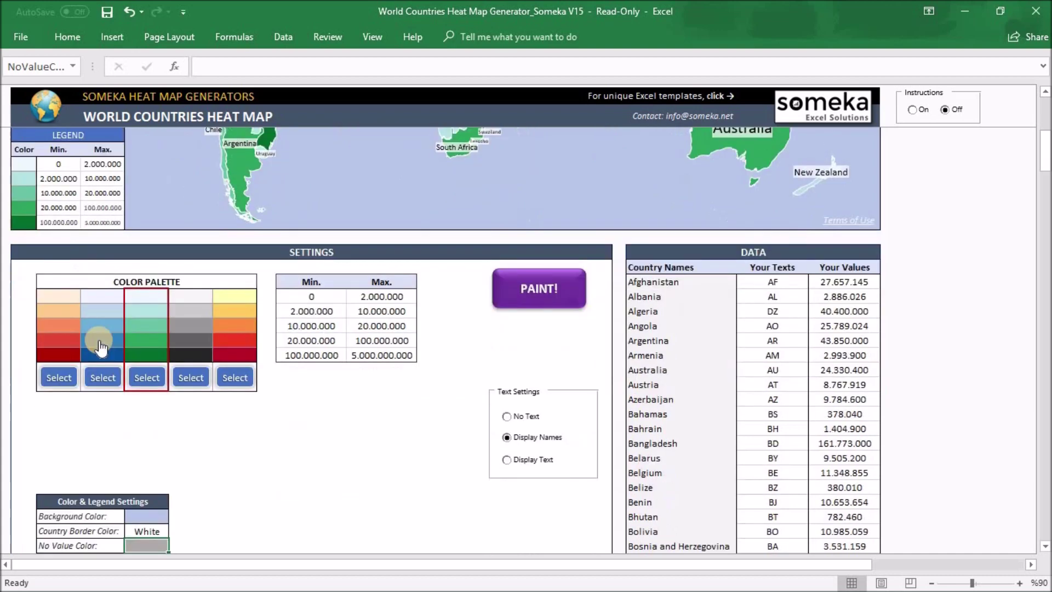
scroll(107, 369, down, 2)
- Check the Legend Display options and keep the legend set to Show
click(160, 474)
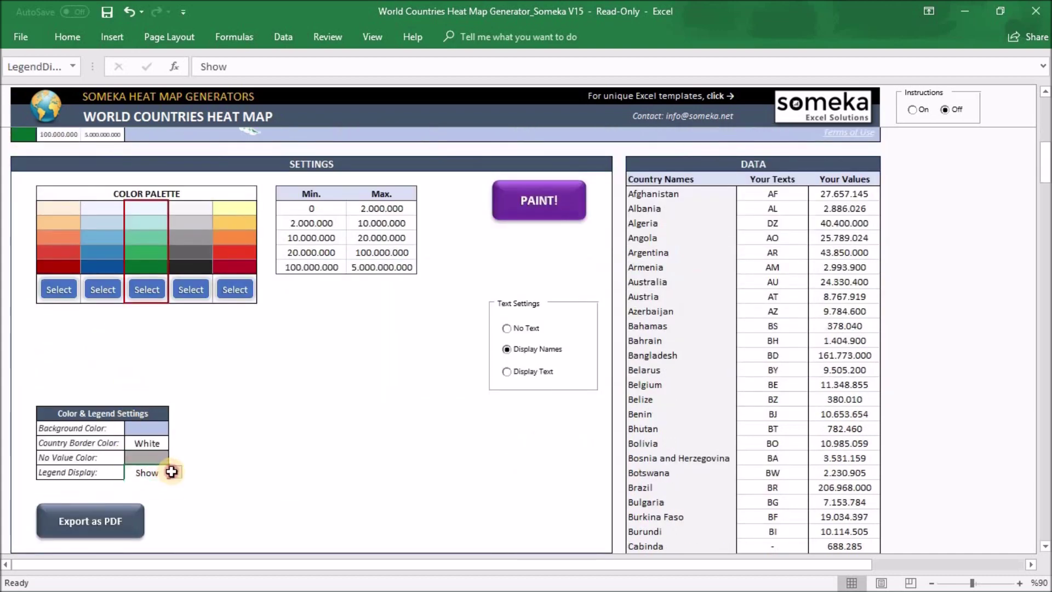
click(174, 472)
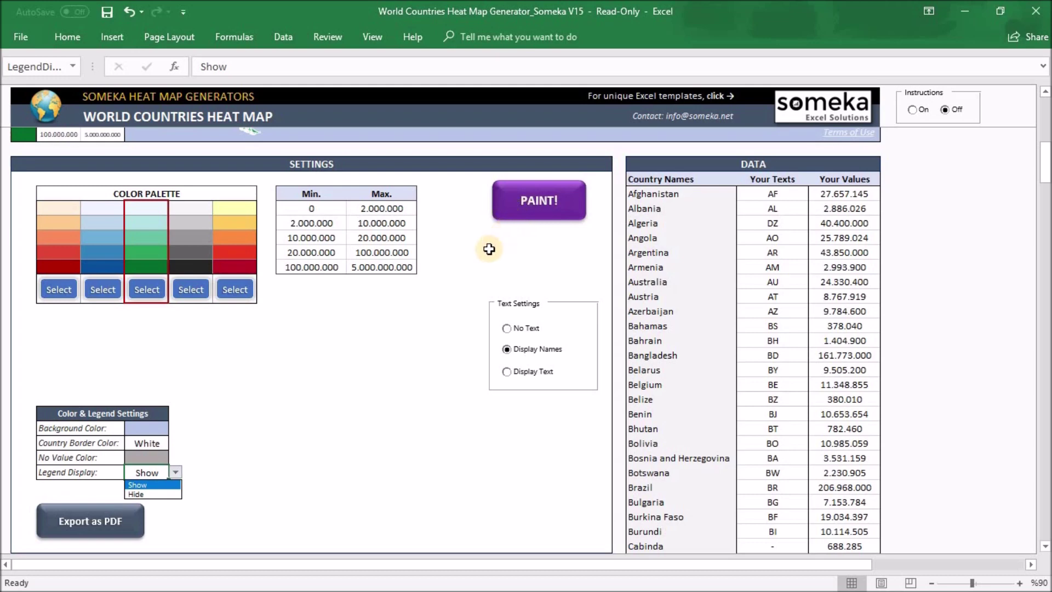
click(378, 433)
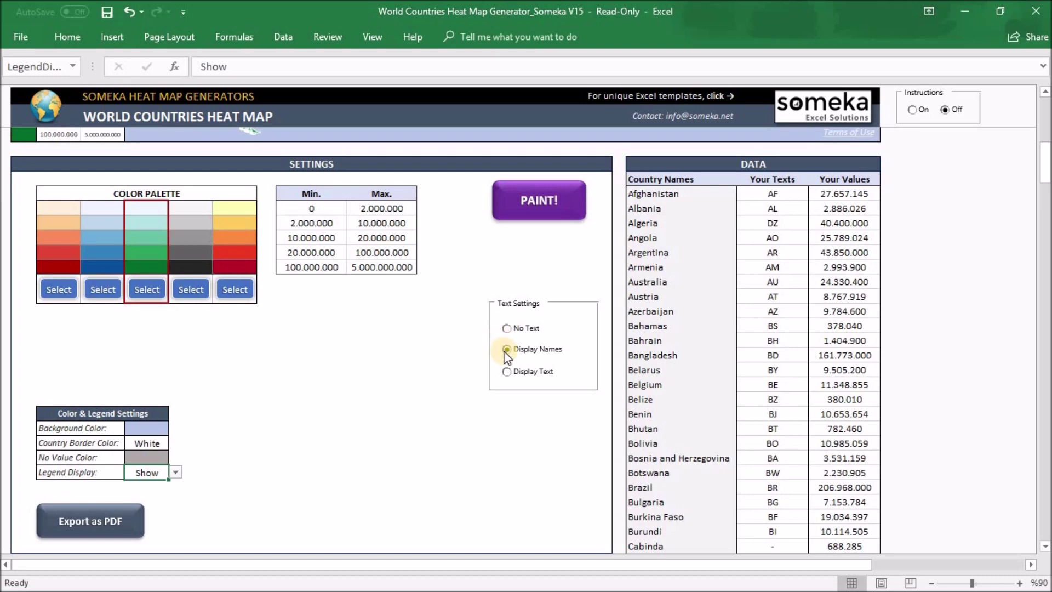
- Switch the map labels to two-letter country codes and repaint the map
click(507, 355)
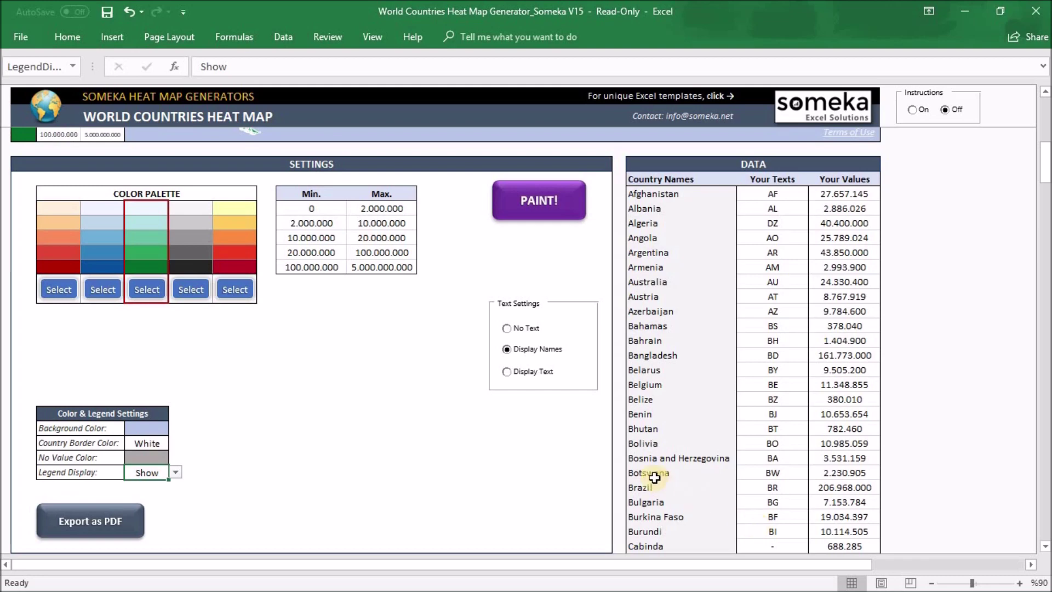
click(507, 374)
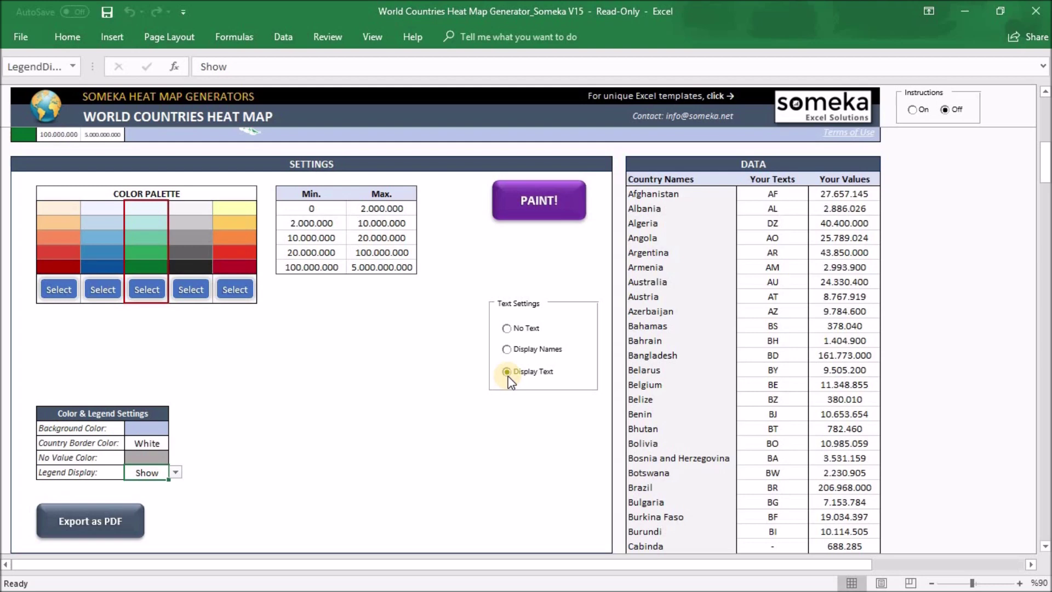
click(522, 198)
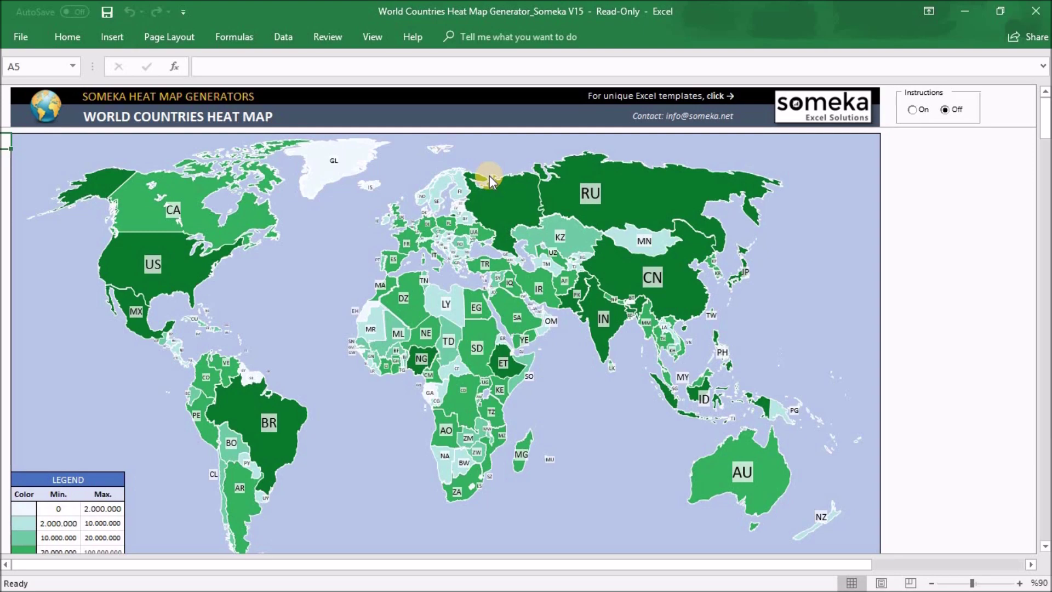
key(alt+Tab)
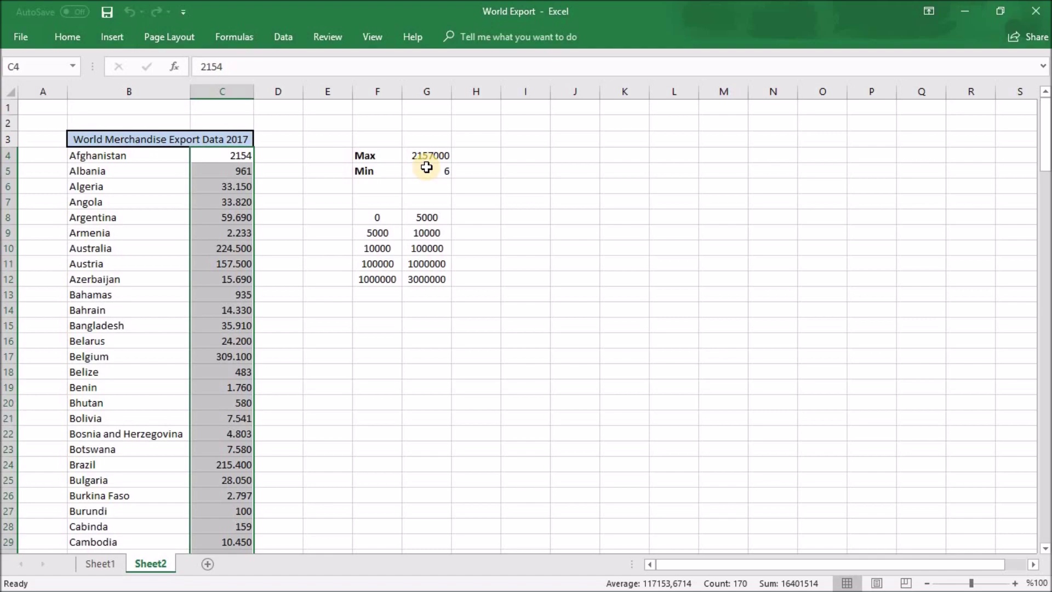
- Paste the 2017 export values over the country values, Afghanistan to Zimbabwe, as values only
key(ctrl+c)
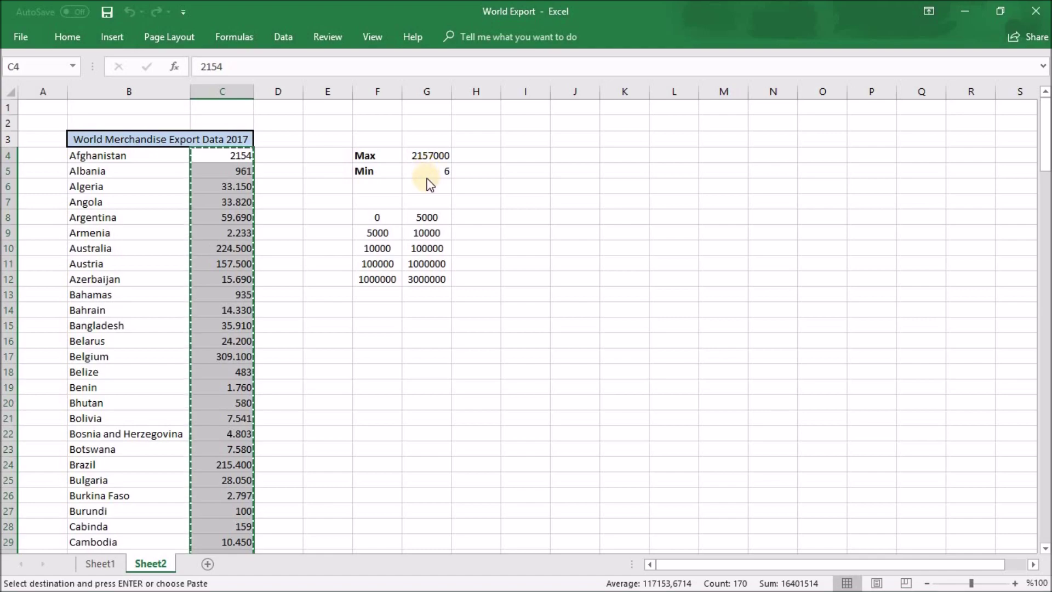
key(ctrl+Tab)
scroll(904, 494, down, 3)
scroll(869, 444, down, 2)
scroll(866, 364, down, 1)
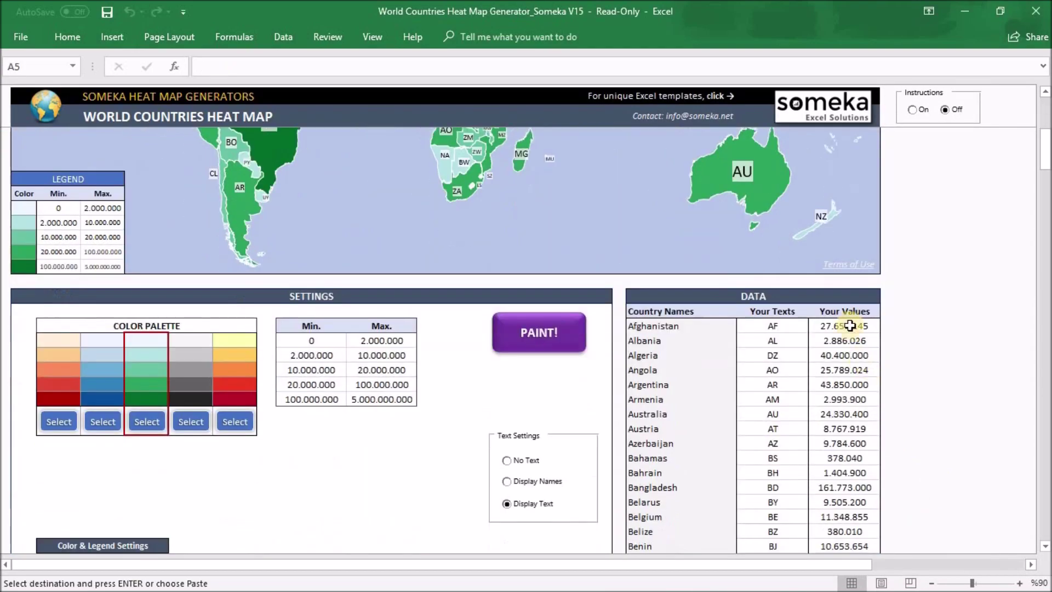
click(849, 325)
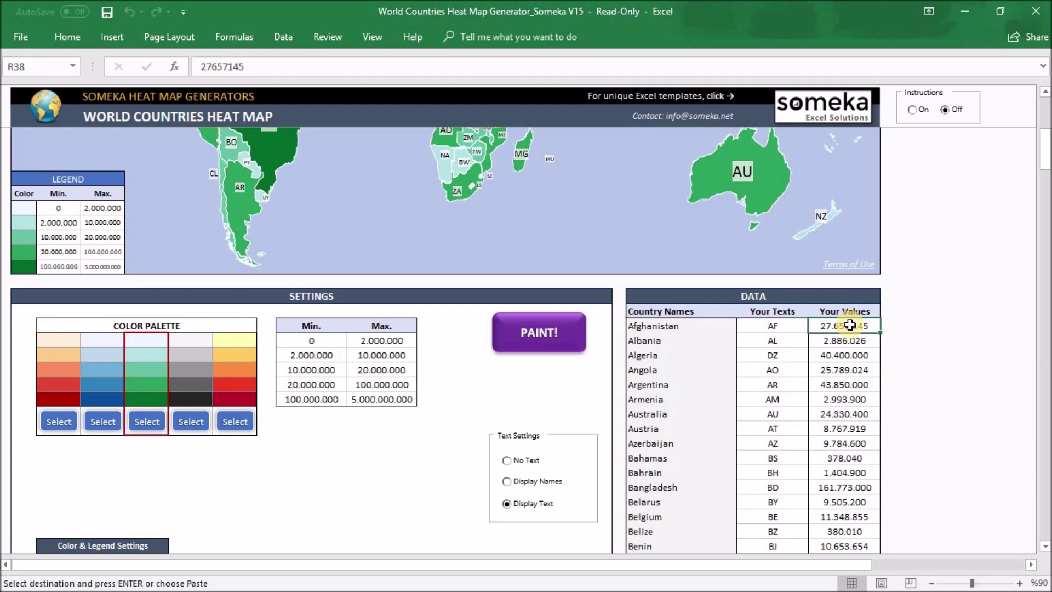
key(ctrl+shift+Down)
key(ctrl+v)
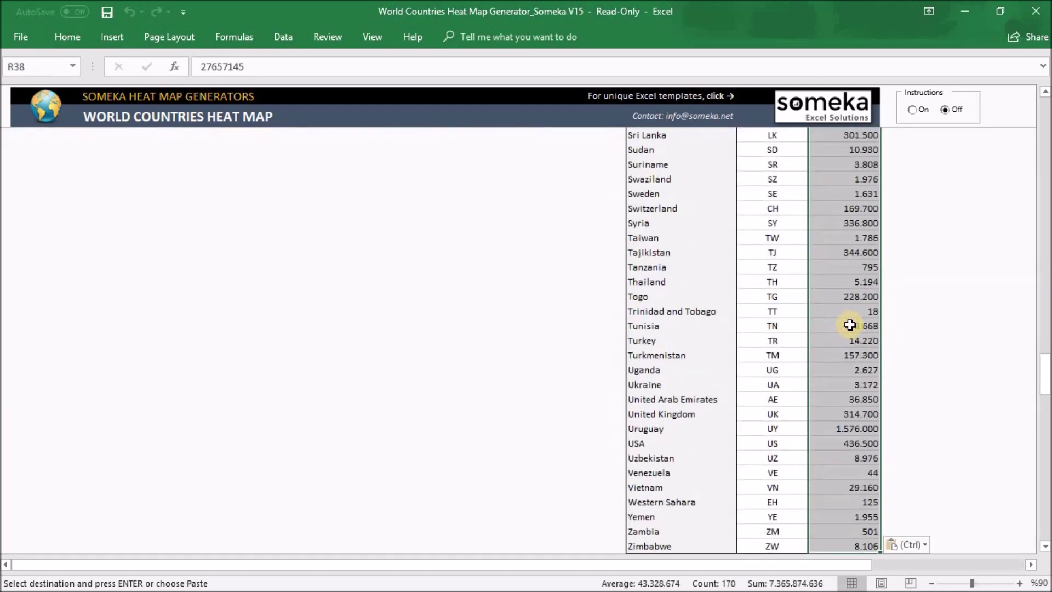
click(906, 542)
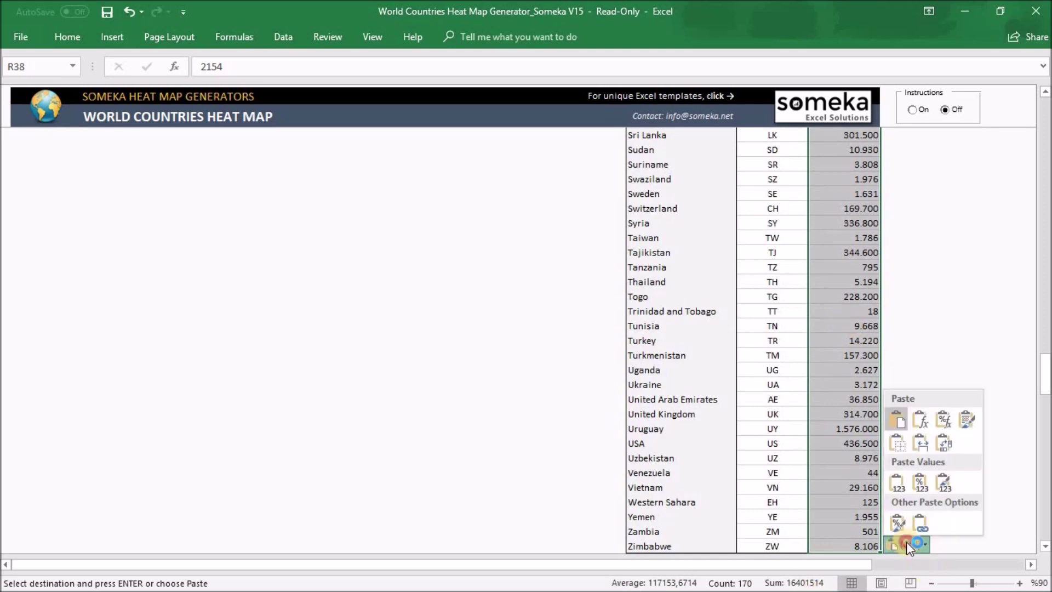
click(900, 488)
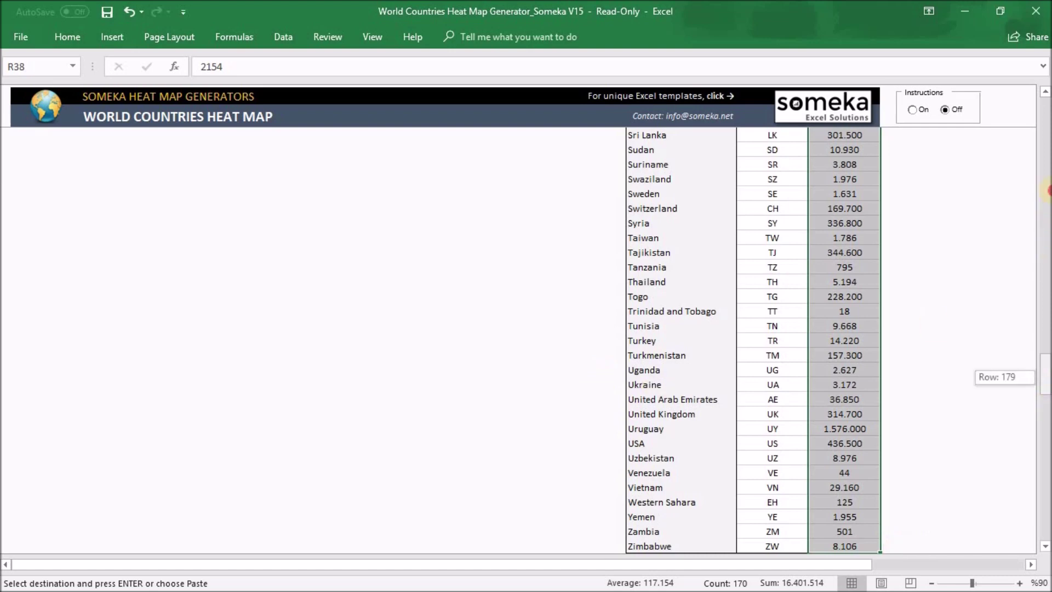
drag(1047, 354, 1045, 124)
scroll(284, 447, down, 2)
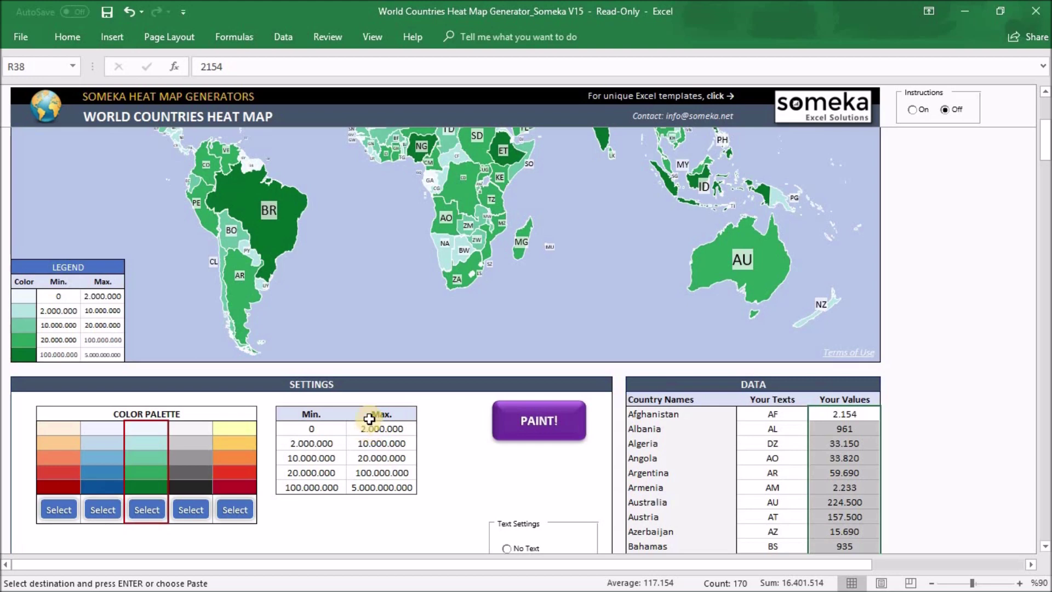
- Paste the five bands, 0–5,000 to 1,000,000–3,000,000, into Min/Max, matching destination formatting
key(alt+Tab)
key(ctrl+shift+Down)
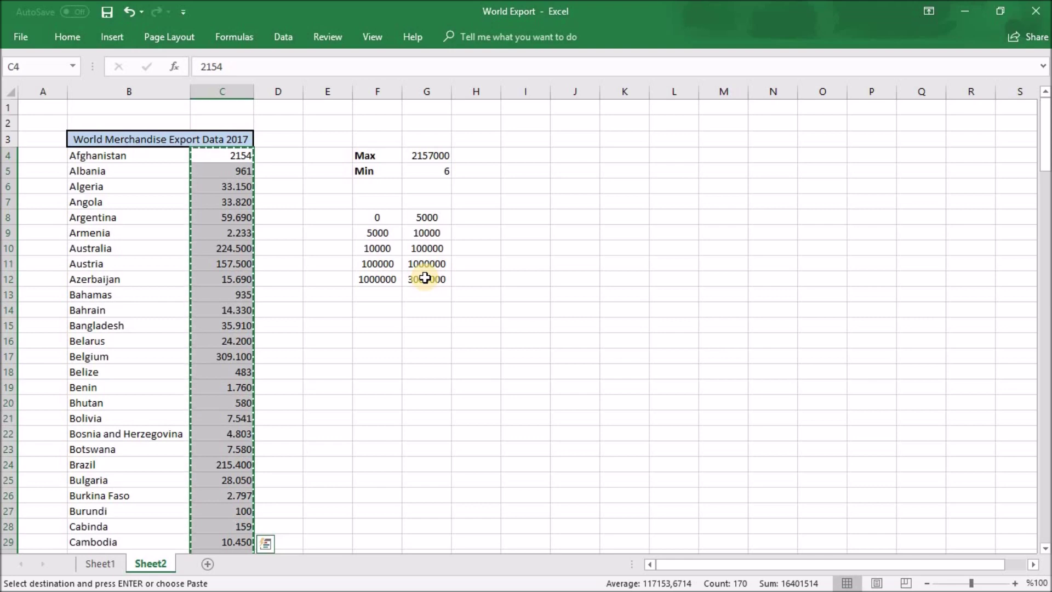
drag(383, 221, 419, 275)
key(ctrl+c)
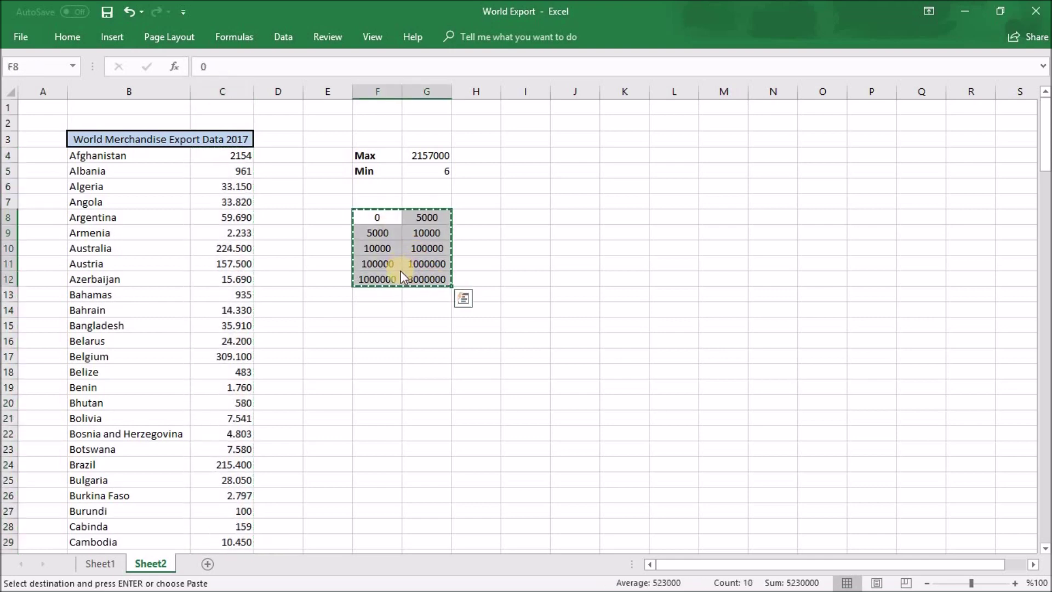
key(alt+Tab)
scroll(402, 371, down, 2)
drag(311, 340, 365, 390)
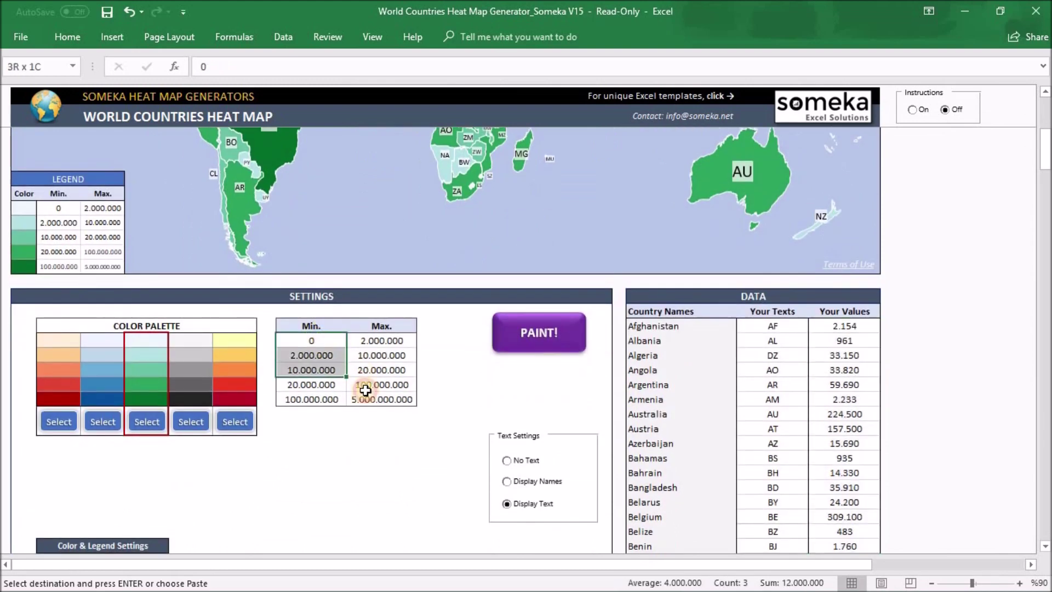
key(ctrl+v)
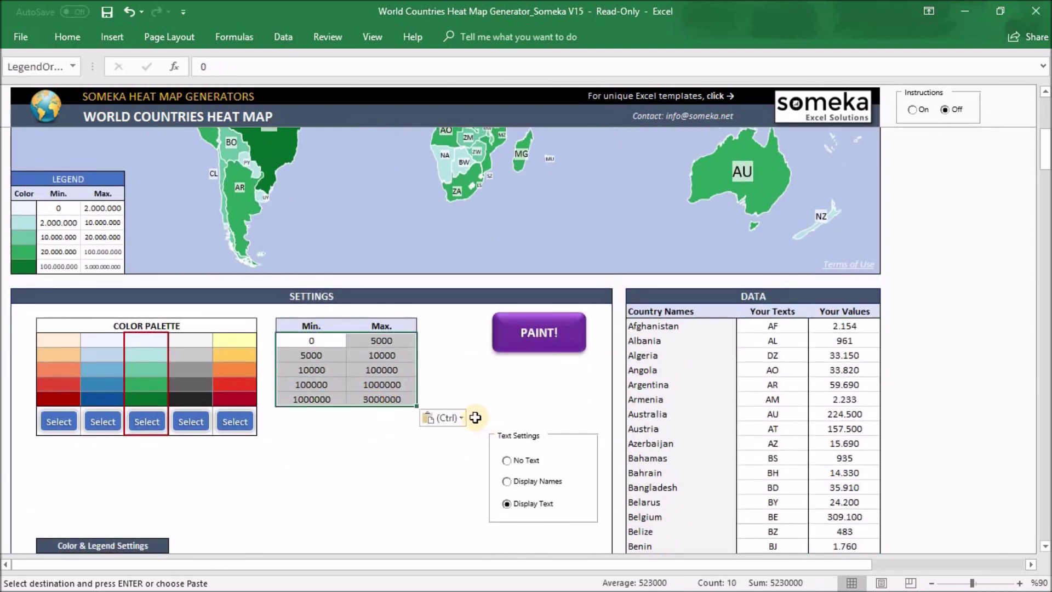
click(447, 420)
click(434, 520)
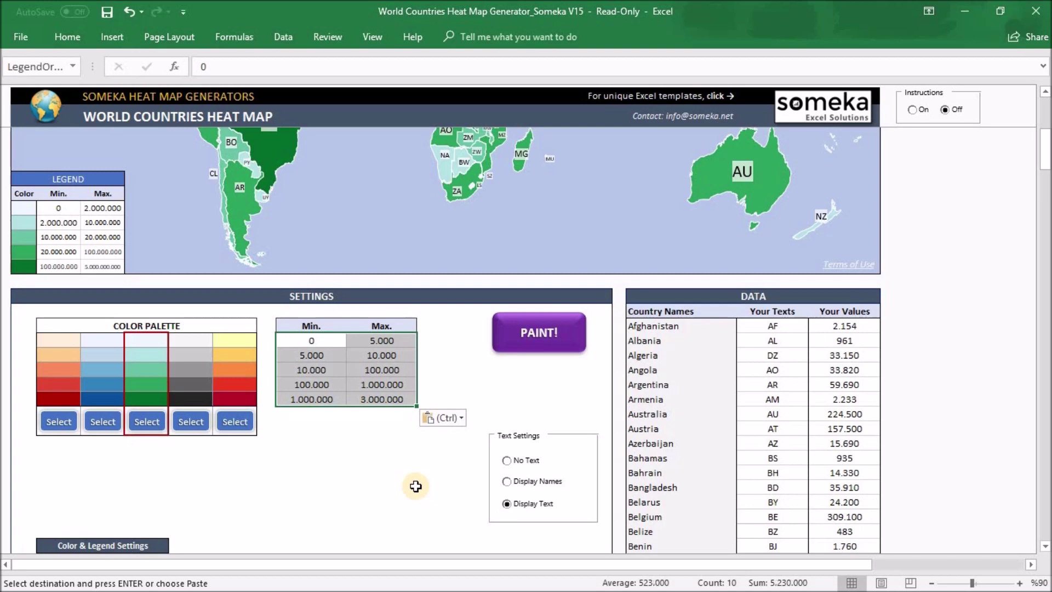
scroll(307, 430, down, 3)
scroll(294, 437, down, 1)
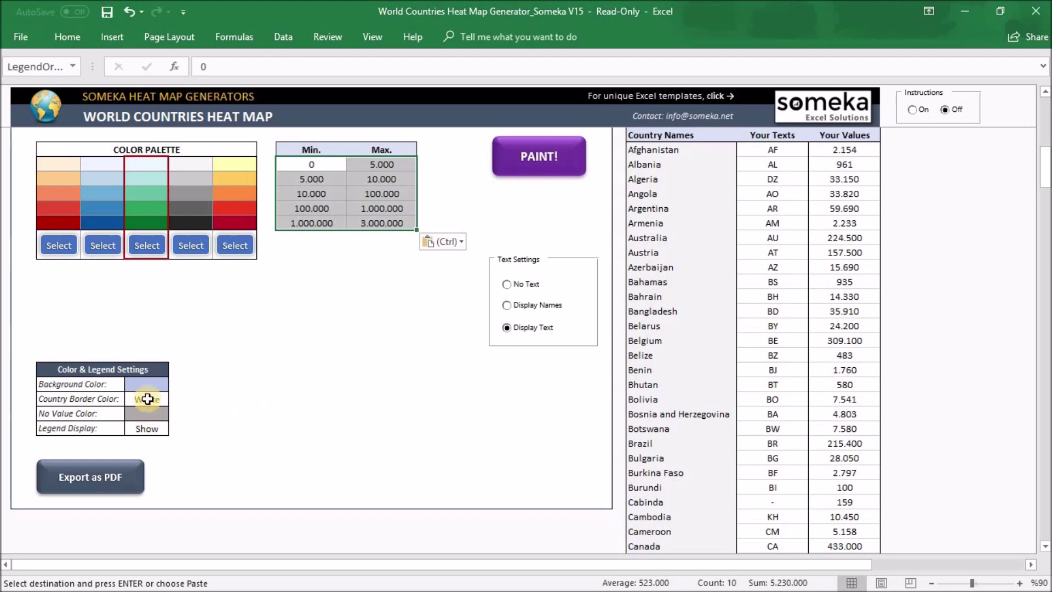
- Make country borders Black, choose the red shades palette, and repaint the map
click(148, 398)
click(151, 429)
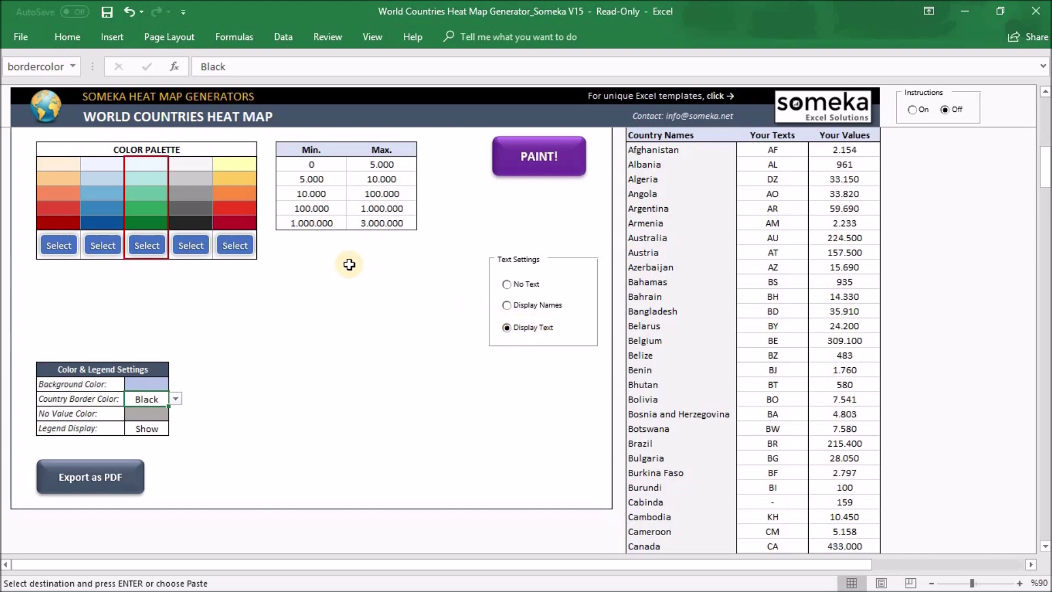
scroll(328, 264, up, 2)
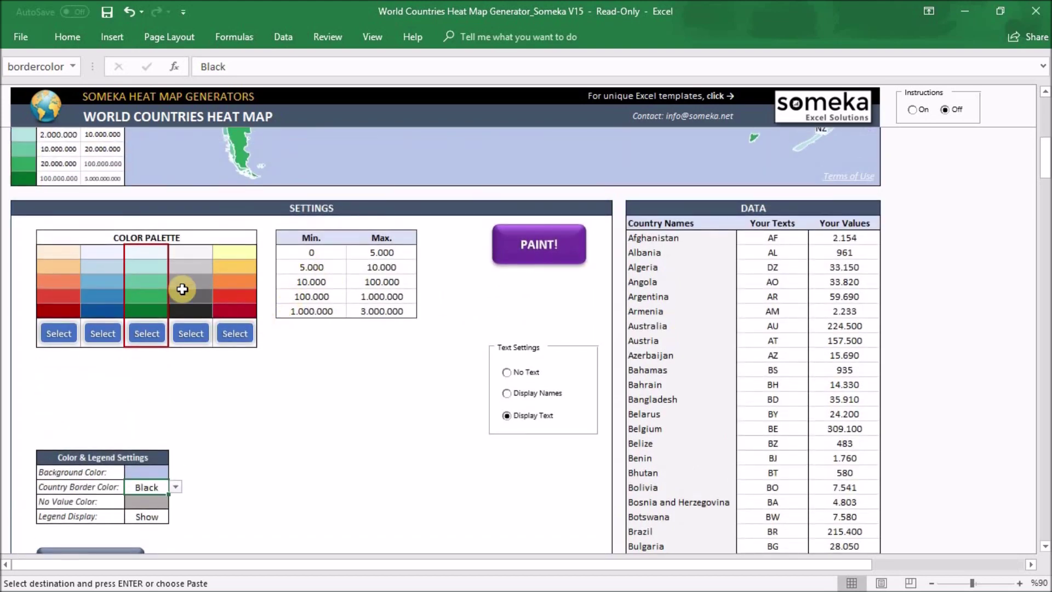
click(57, 324)
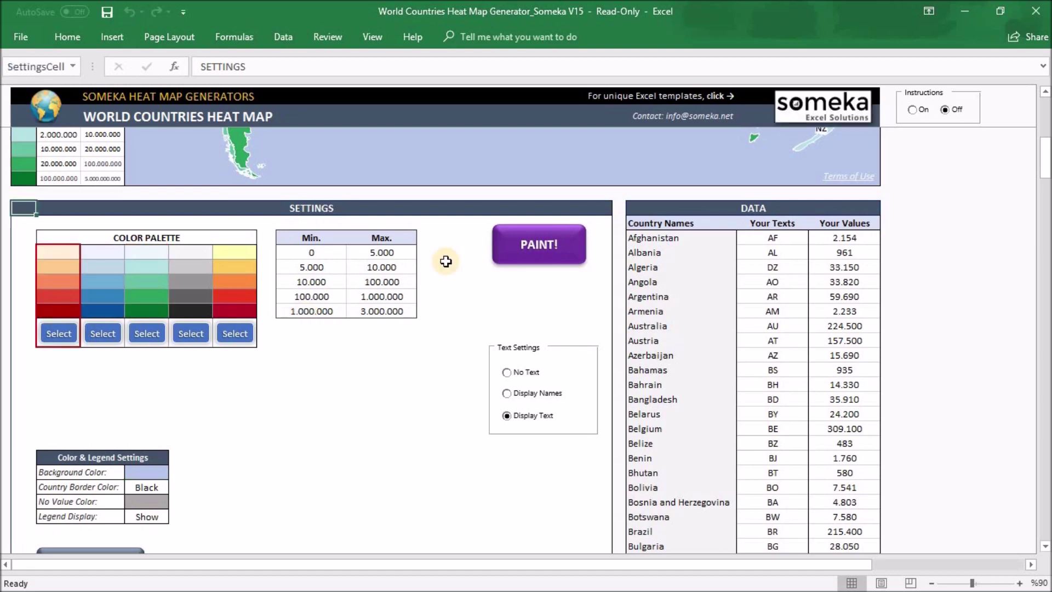
click(505, 255)
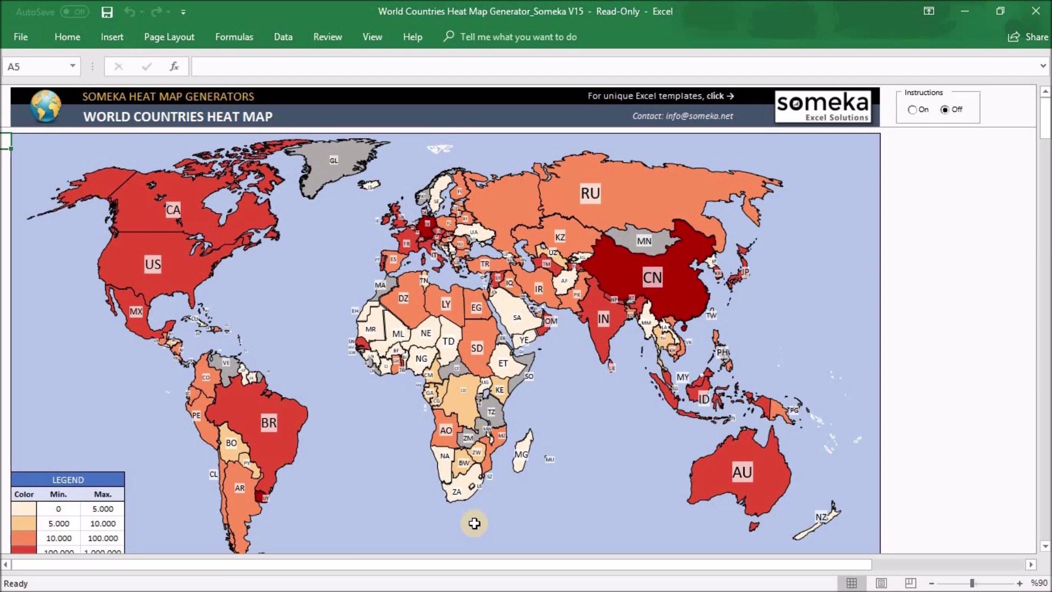
scroll(329, 448, down, 5)
scroll(323, 438, down, 3)
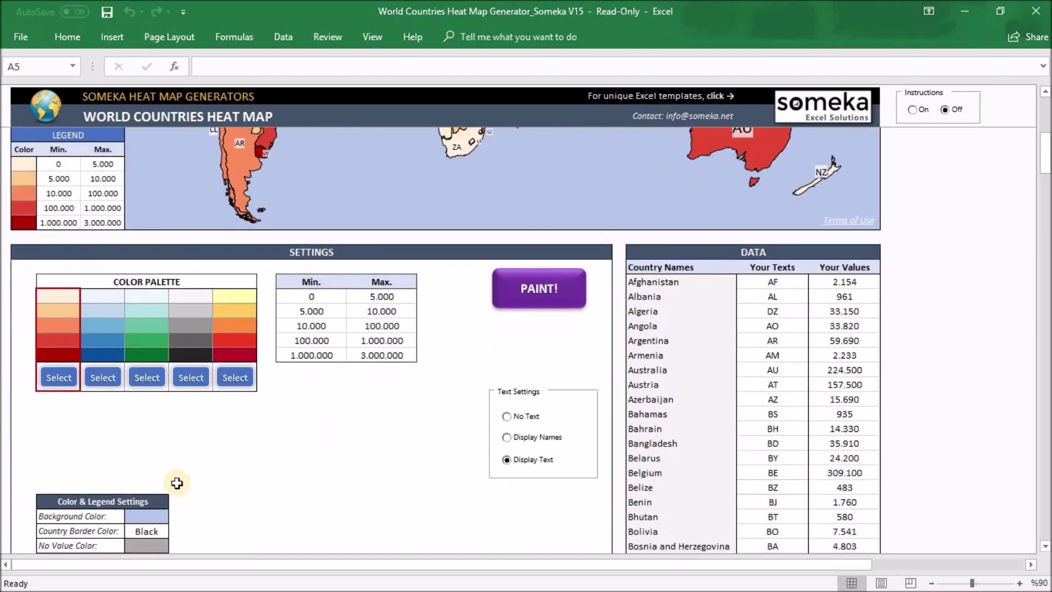
scroll(217, 482, down, 1)
scroll(217, 482, down, 2)
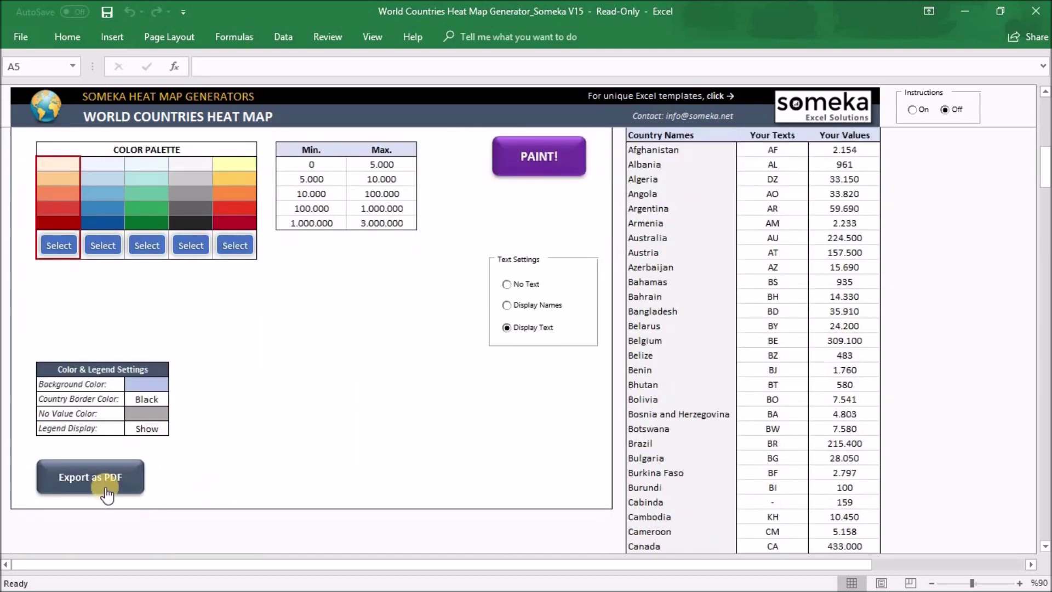
- Export the red heat map to PDF, review it maximized, then close Acrobat Reader
click(104, 487)
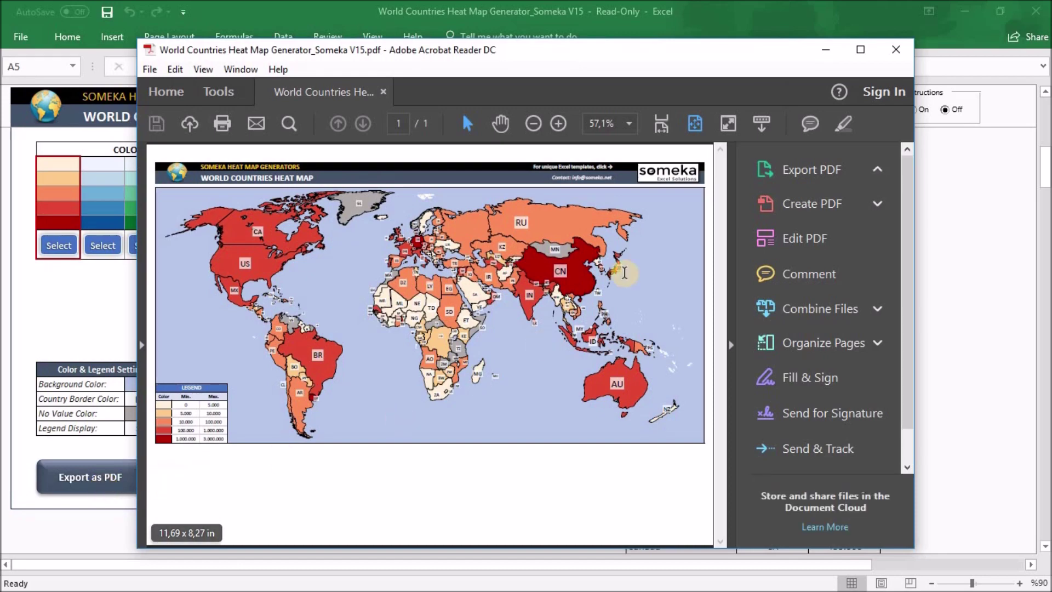
click(861, 50)
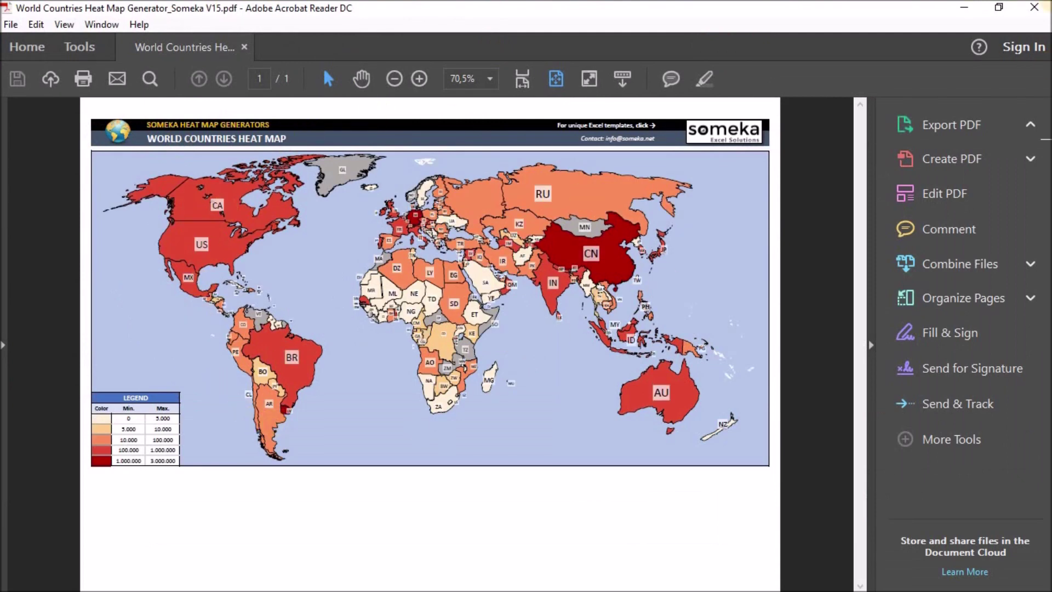
click(1040, 7)
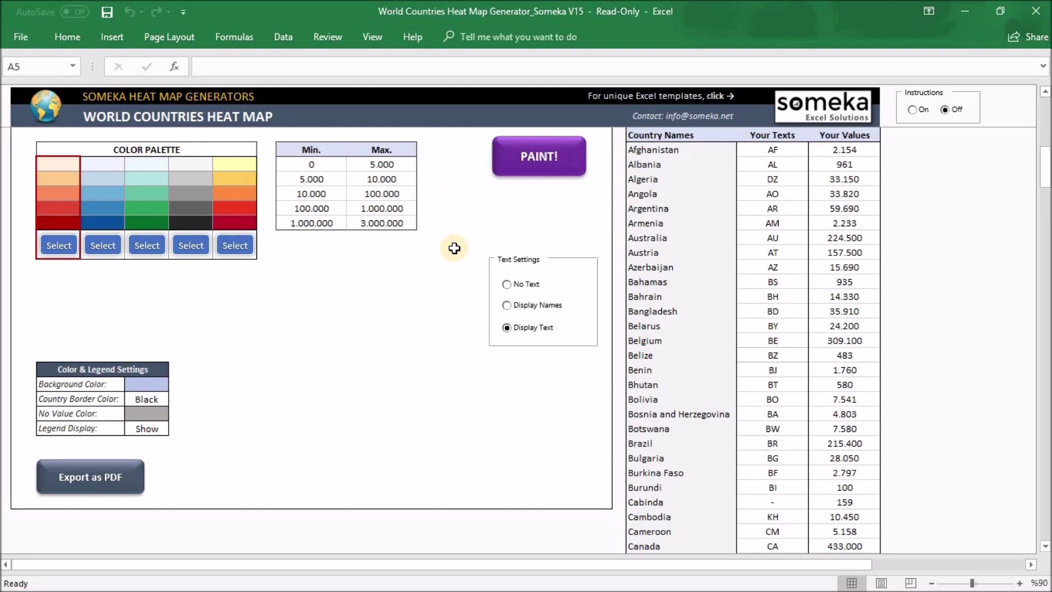
scroll(453, 252, up, 9)
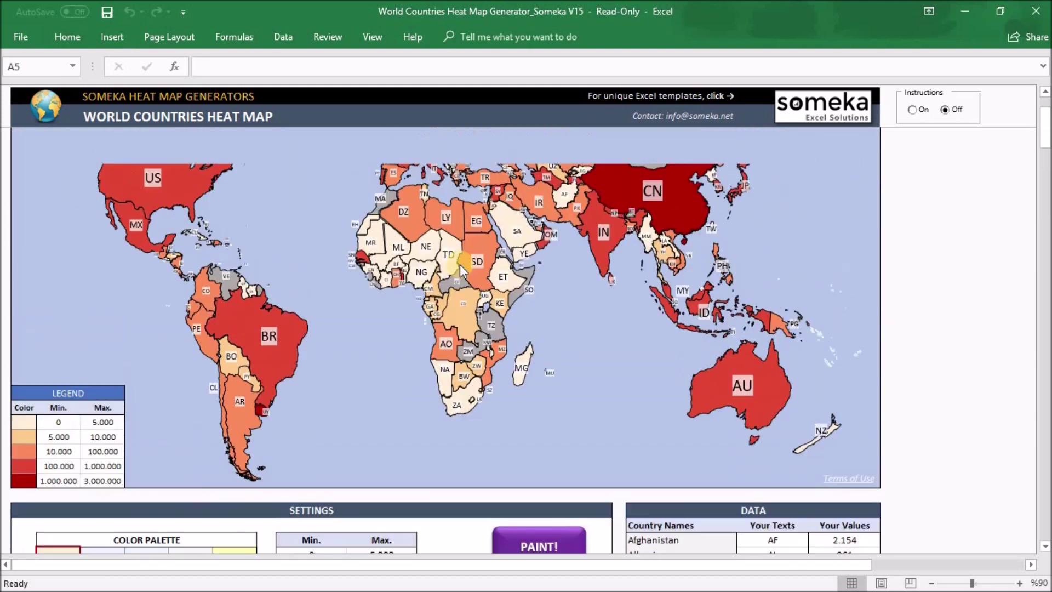
scroll(459, 262, up, 2)
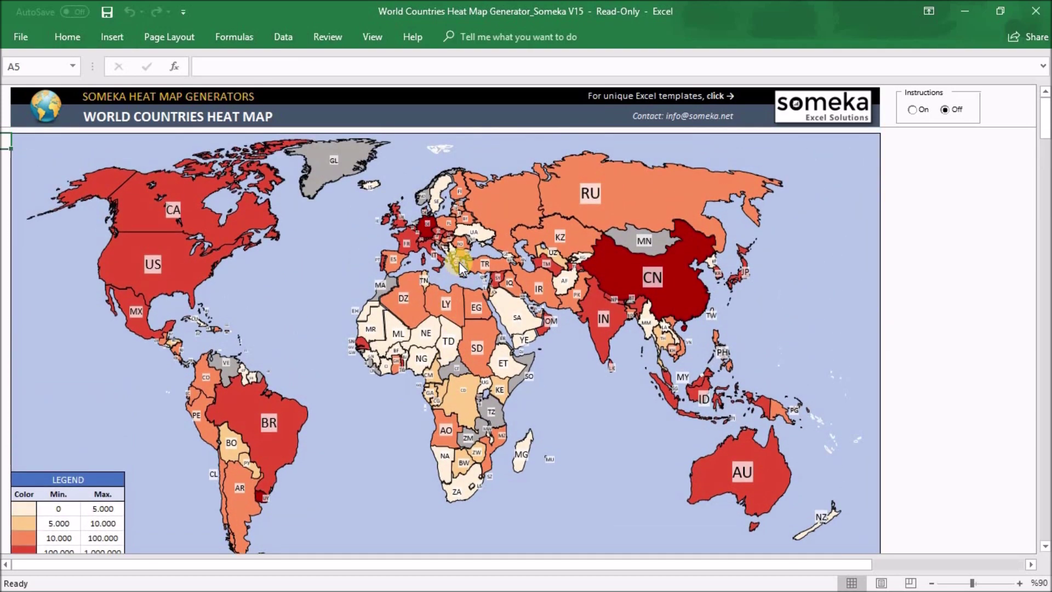
- Unprotect the heat map sheet by entering its password
click(335, 43)
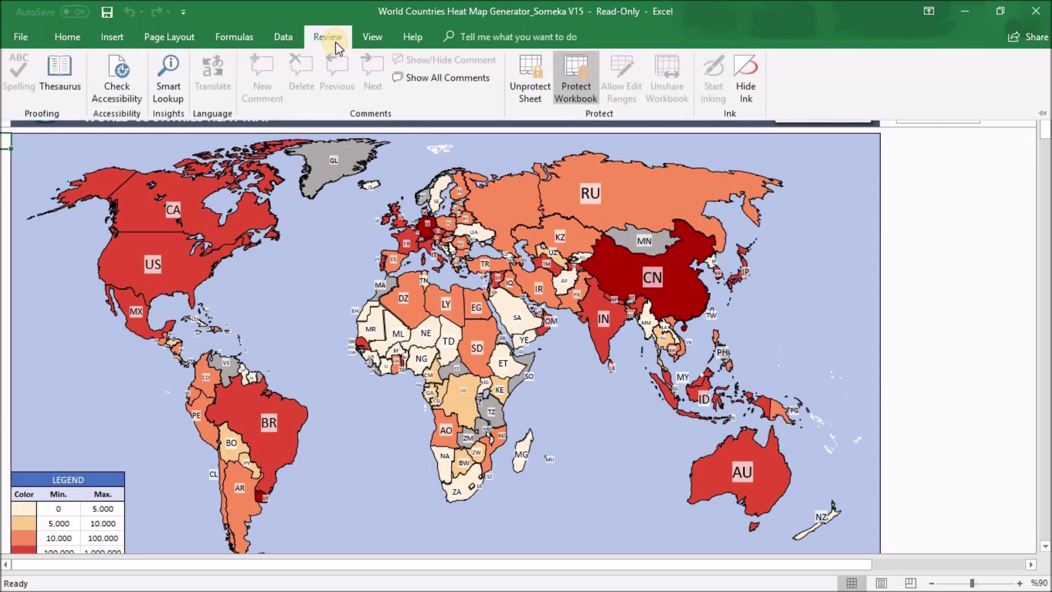
click(527, 90)
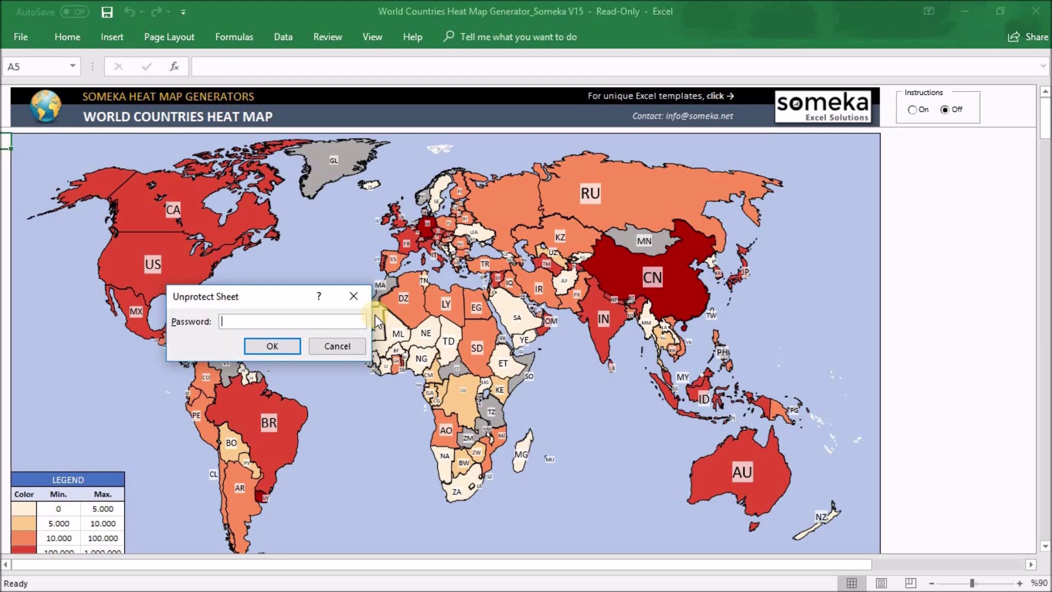
key(Return)
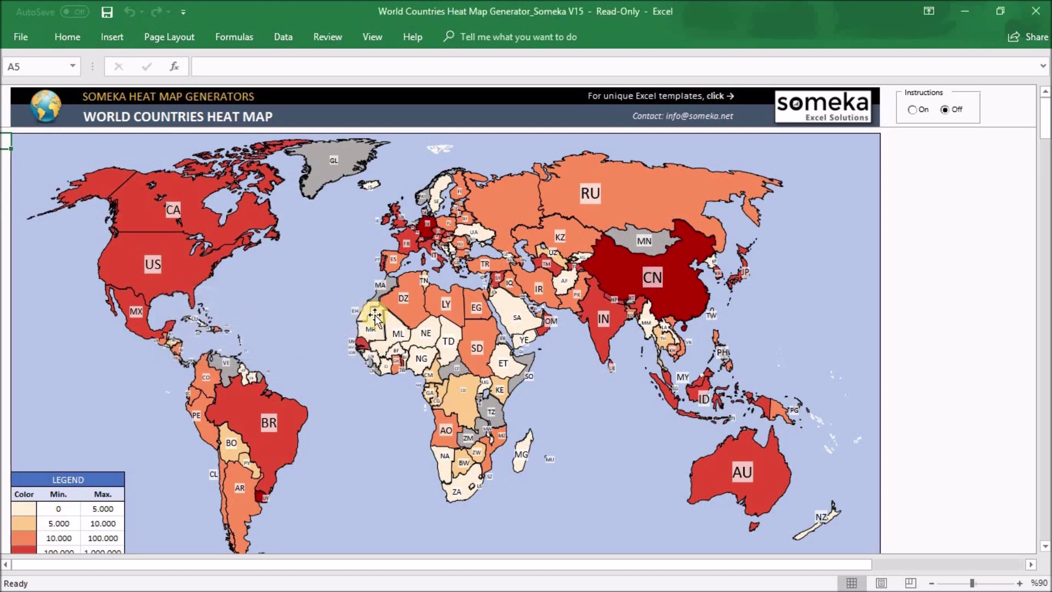
click(300, 457)
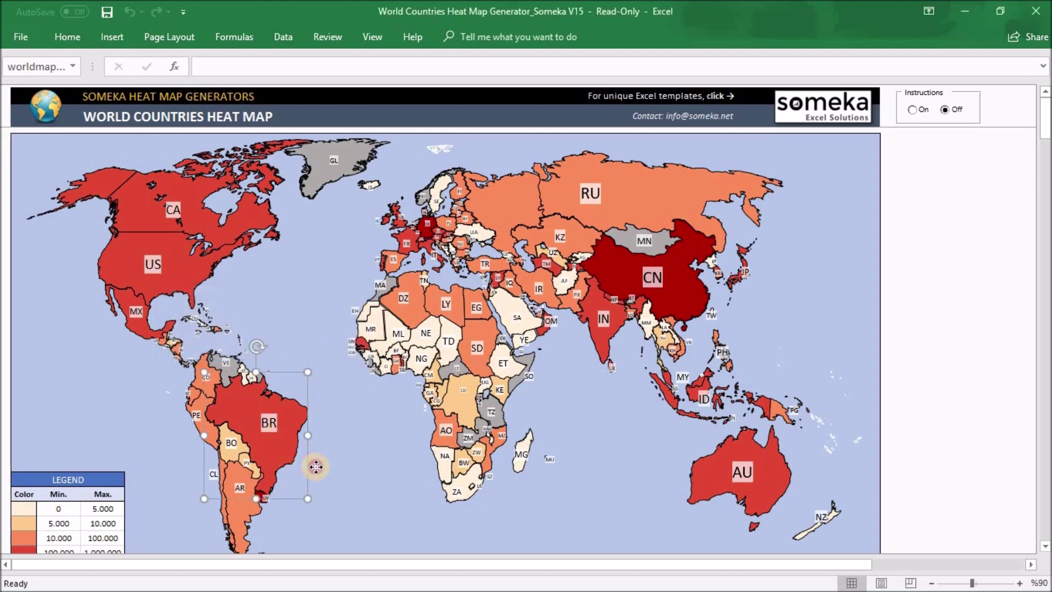
- Fill the Brazil shape purple, nudging it right and shrinking it slightly
drag(299, 456, 316, 460)
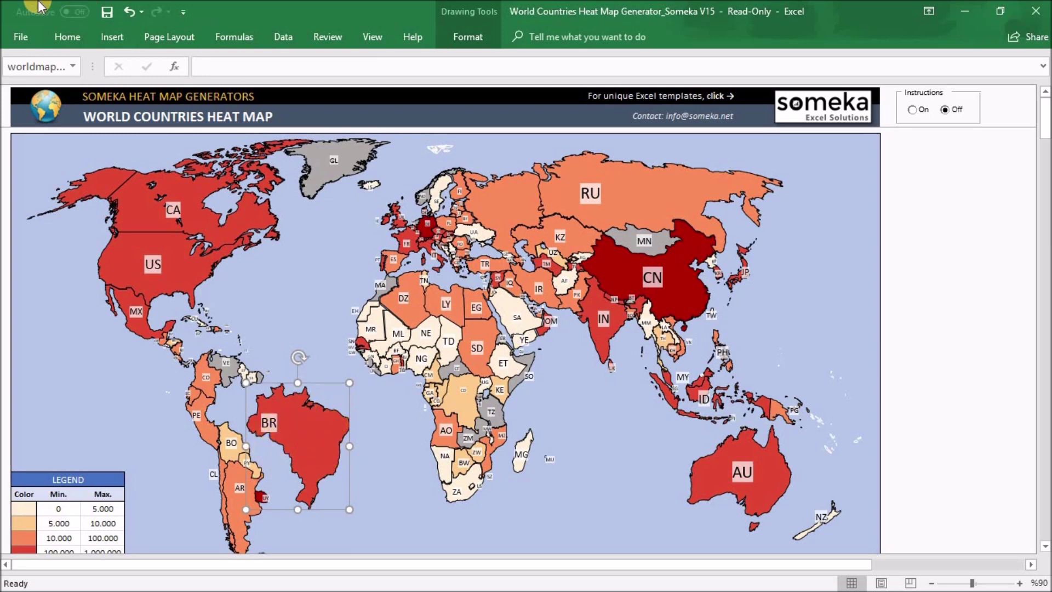
click(68, 36)
click(246, 90)
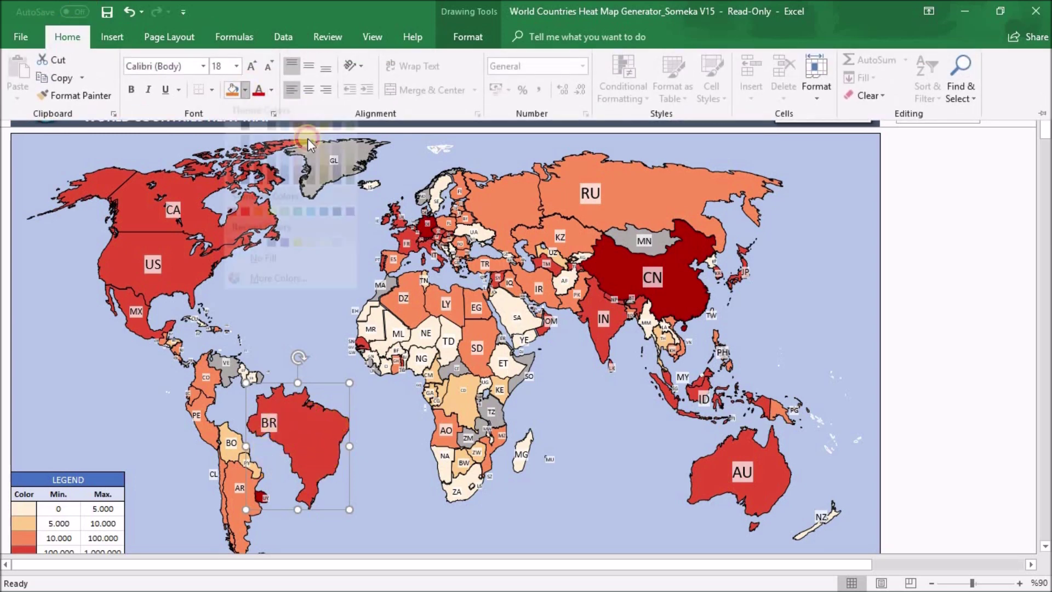
click(348, 228)
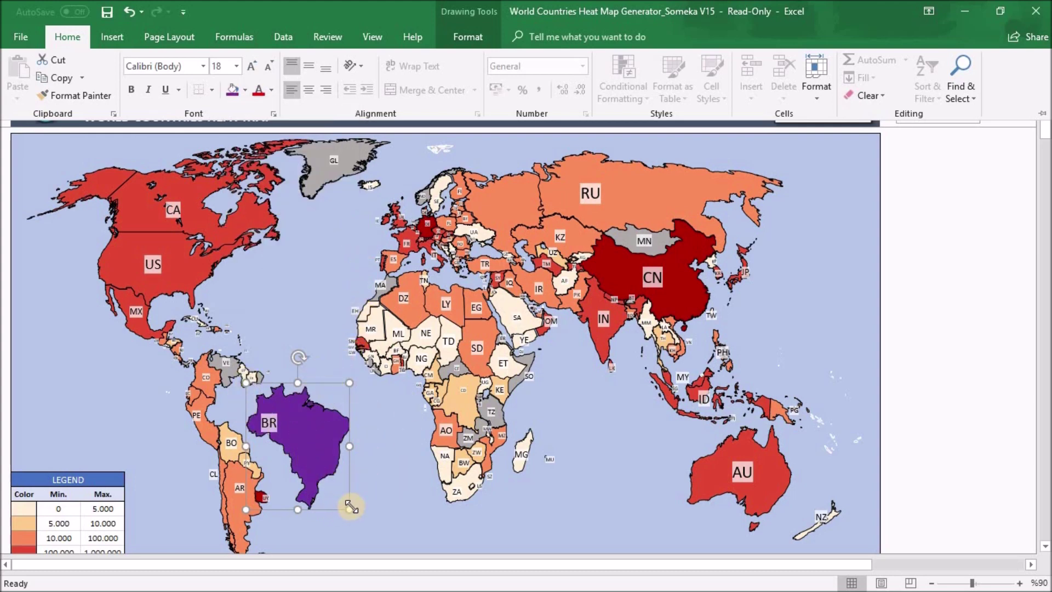
key(ctrl+F1)
drag(353, 510, 343, 504)
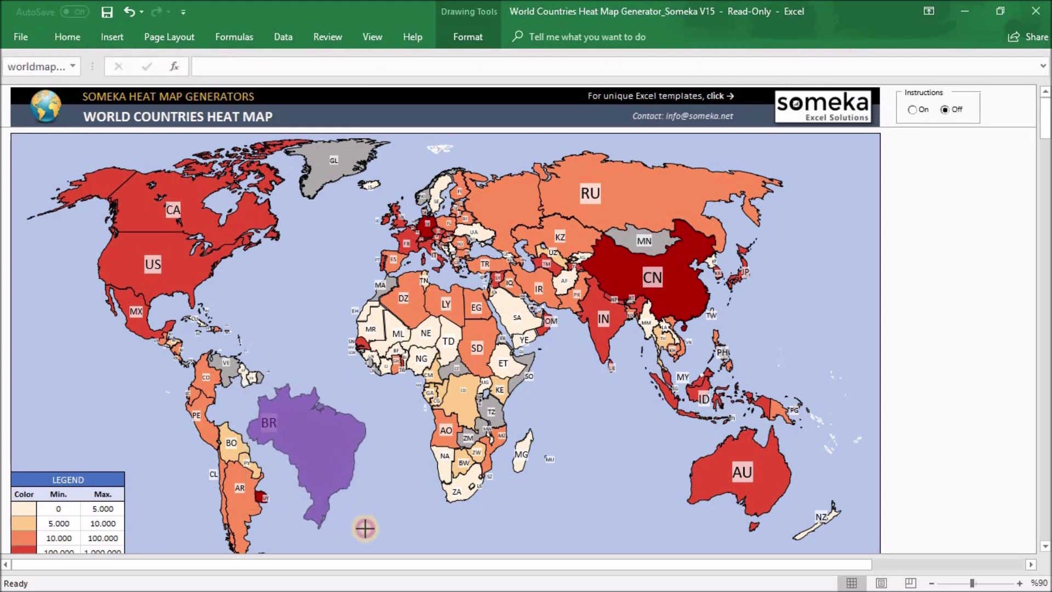